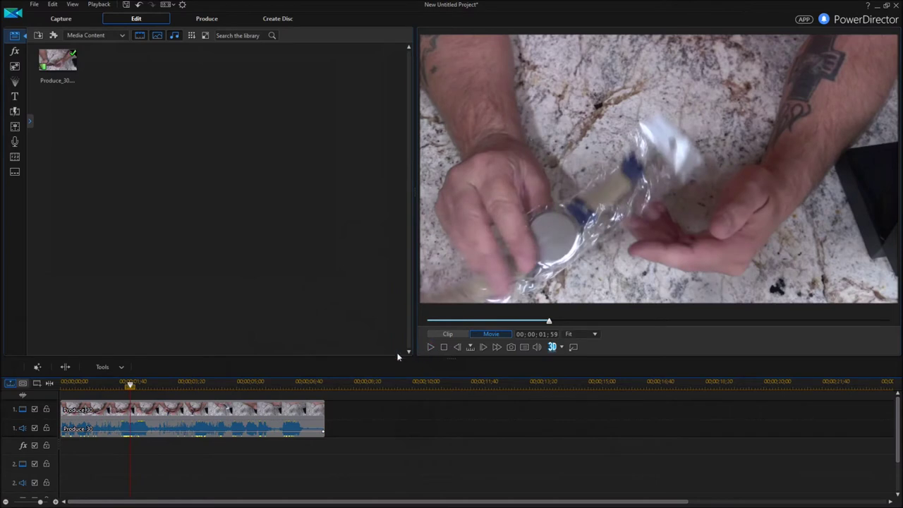
# Step: Play the movie from the start of the timeline twice and stop playback each time
pyautogui.moveTo(549, 322); pyautogui.dragTo(427, 321)
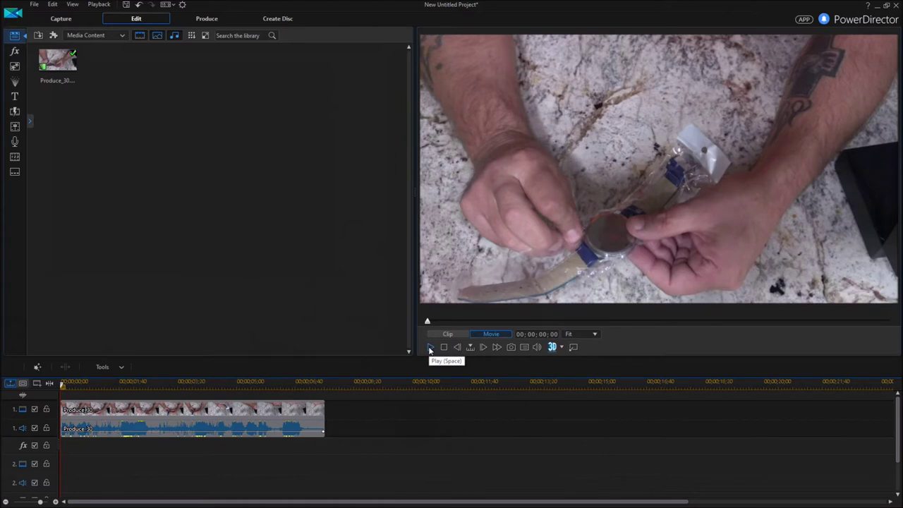
pyautogui.click(430, 347)
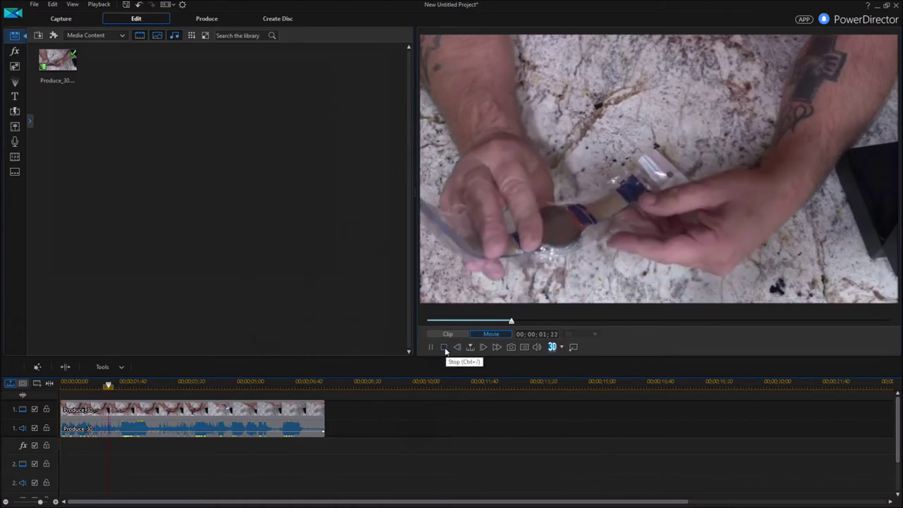
pyautogui.click(444, 348)
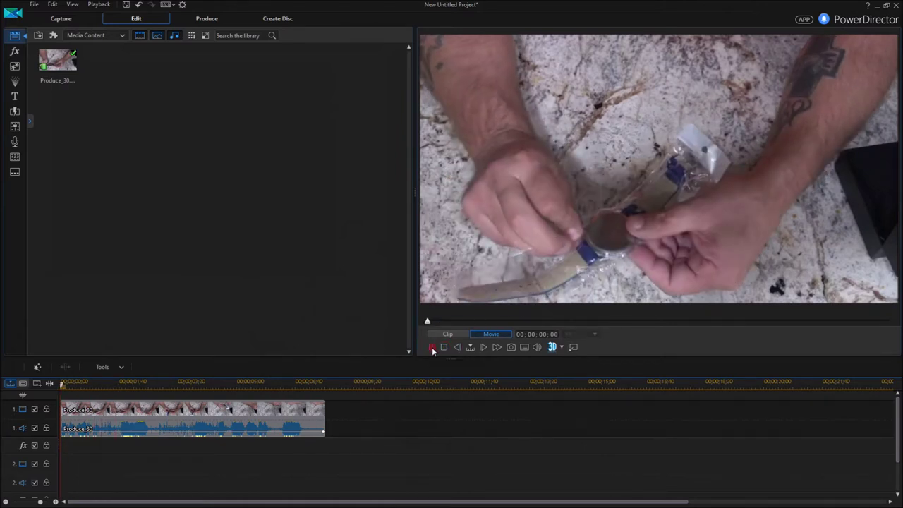
pyautogui.click(432, 347)
pyautogui.click(443, 347)
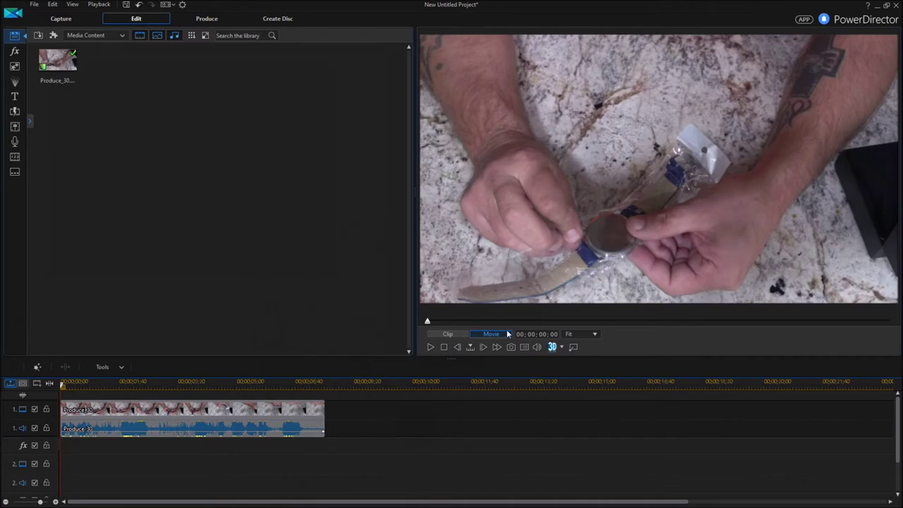
# Step: Switch from PowerDirector to WaveEditor and listen to the Produce.m4a audio
pyautogui.click(878, 6)
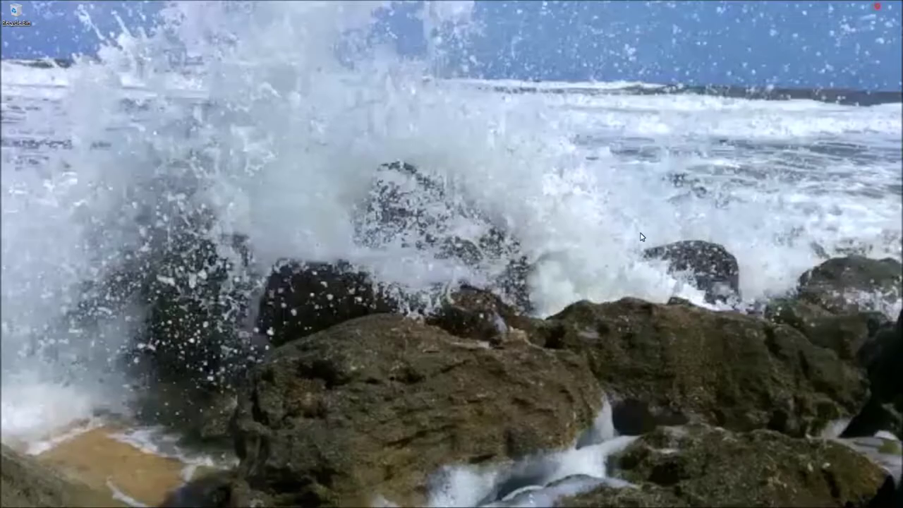
pyautogui.click(269, 501)
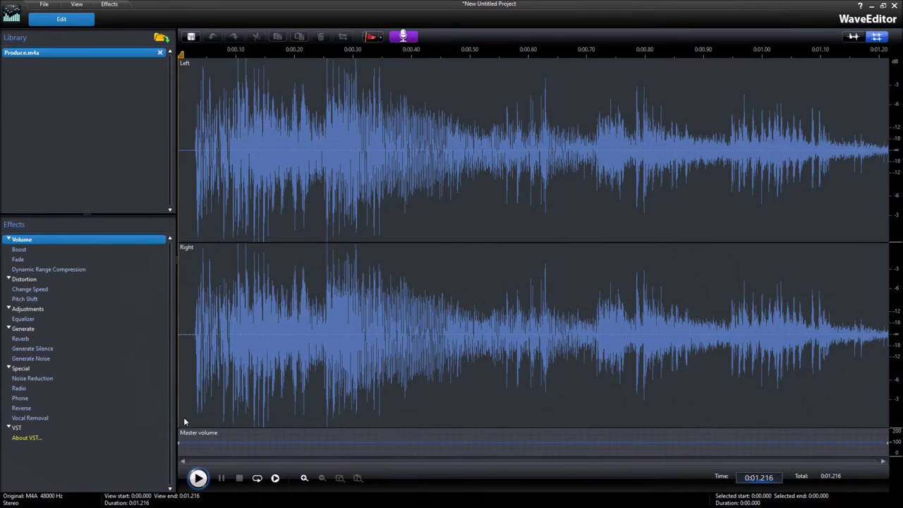
pyautogui.click(198, 479)
pyautogui.click(199, 479)
# Step: Open the Change Speed effect with preview enabled and audition the audio at about 0.76X
pyautogui.doubleClick(42, 290)
pyautogui.click(406, 293)
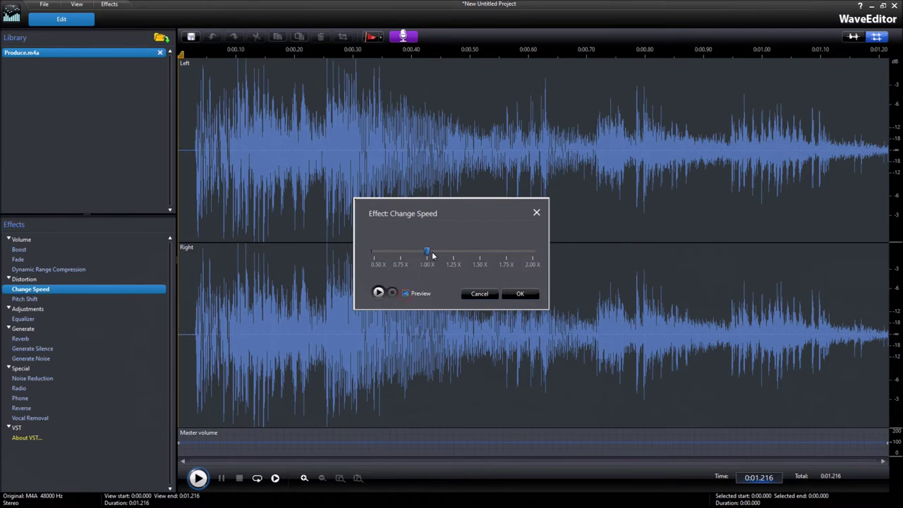
pyautogui.moveTo(426, 252); pyautogui.dragTo(402, 255)
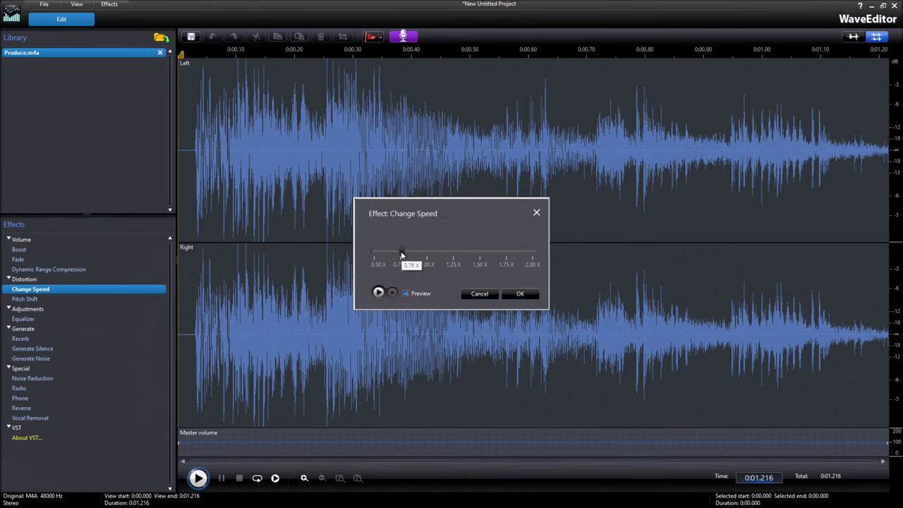
pyautogui.click(378, 294)
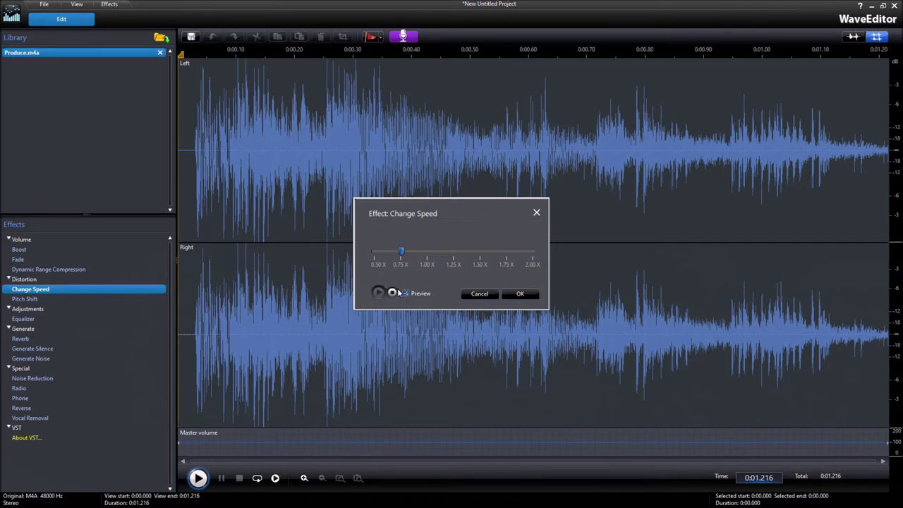
pyautogui.click(392, 293)
# Step: Reduce the speed to 0.50X, preview it, and apply the Change Speed effect to the audio
pyautogui.moveTo(403, 258); pyautogui.dragTo(375, 254)
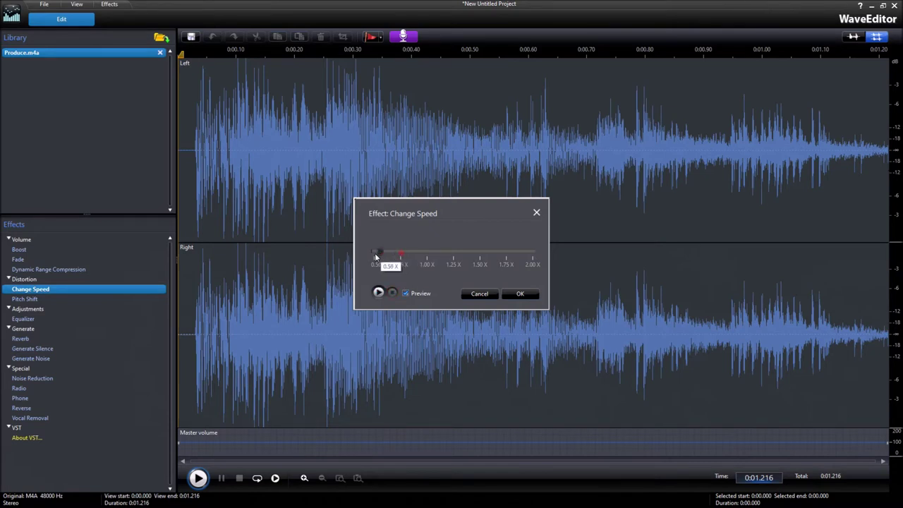
pyautogui.click(379, 292)
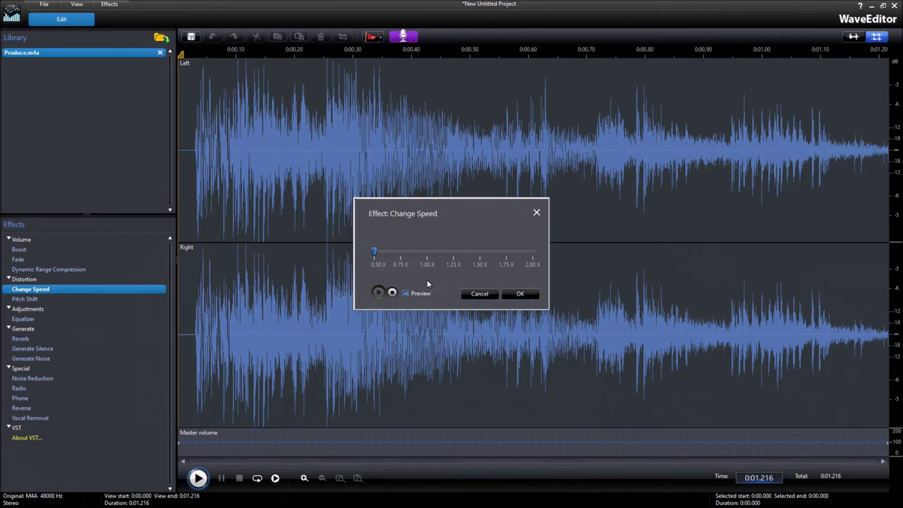
pyautogui.click(515, 294)
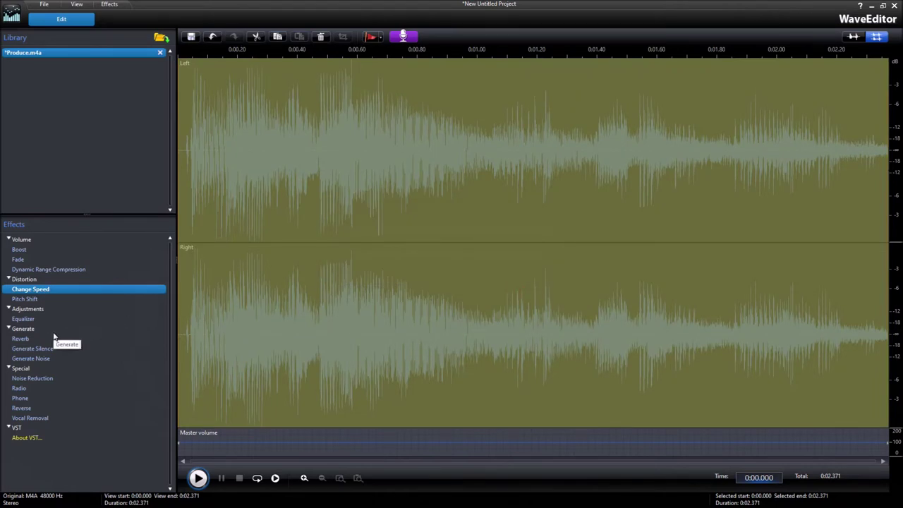
# Step: Open the Noise Reduction effect, enable preview, and audition the audio with the Stationary noise type
pyautogui.doubleClick(43, 379)
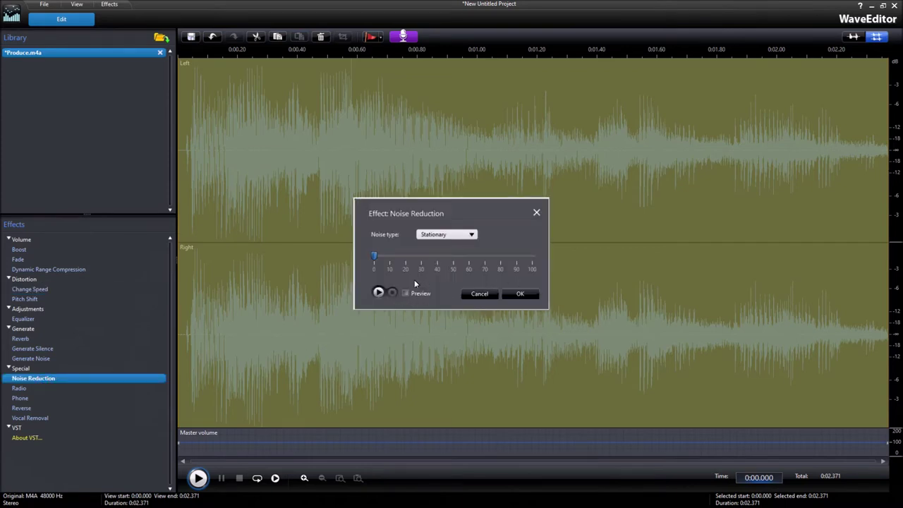
pyautogui.click(379, 293)
pyautogui.click(392, 293)
pyautogui.click(407, 294)
pyautogui.click(379, 292)
# Step: Change the noise type to Wind and audition the slowed audio with preview enabled
pyautogui.click(471, 235)
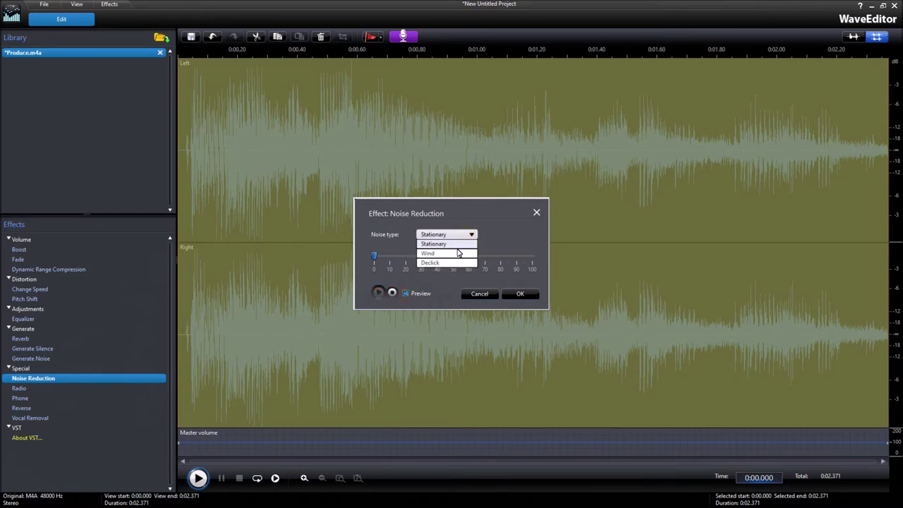
pyautogui.click(452, 256)
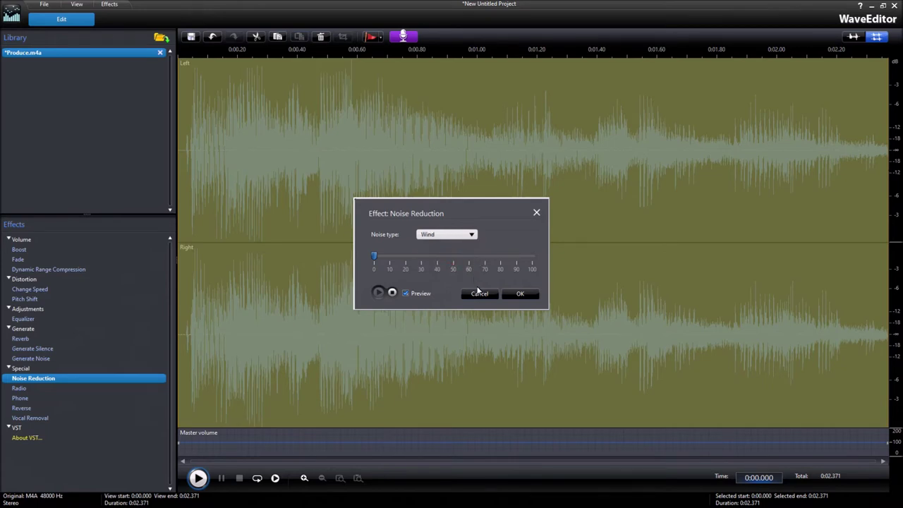
pyautogui.click(393, 292)
pyautogui.click(408, 294)
pyautogui.click(406, 293)
pyautogui.click(378, 293)
# Step: Set the noise type to Declick, preview the result, and apply the Noise Reduction effect
pyautogui.click(472, 235)
pyautogui.click(451, 263)
pyautogui.click(392, 294)
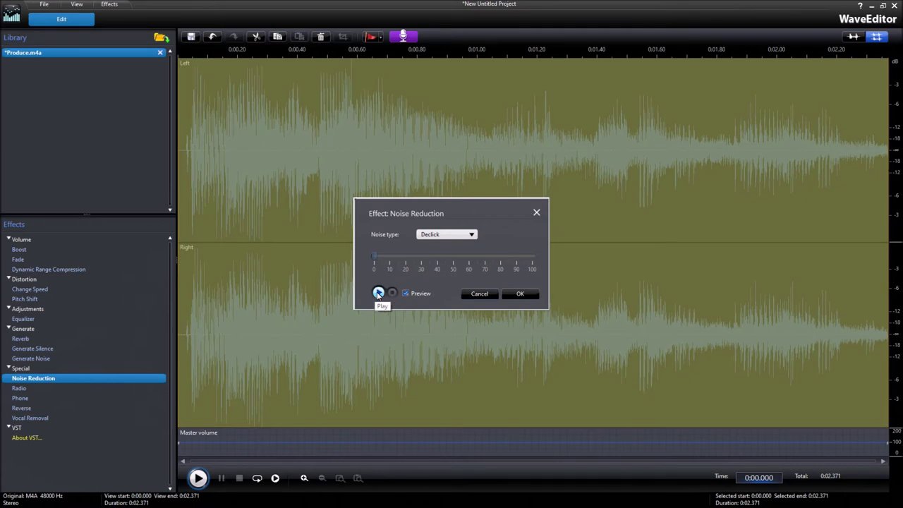
pyautogui.click(378, 294)
pyautogui.click(393, 294)
pyautogui.click(530, 295)
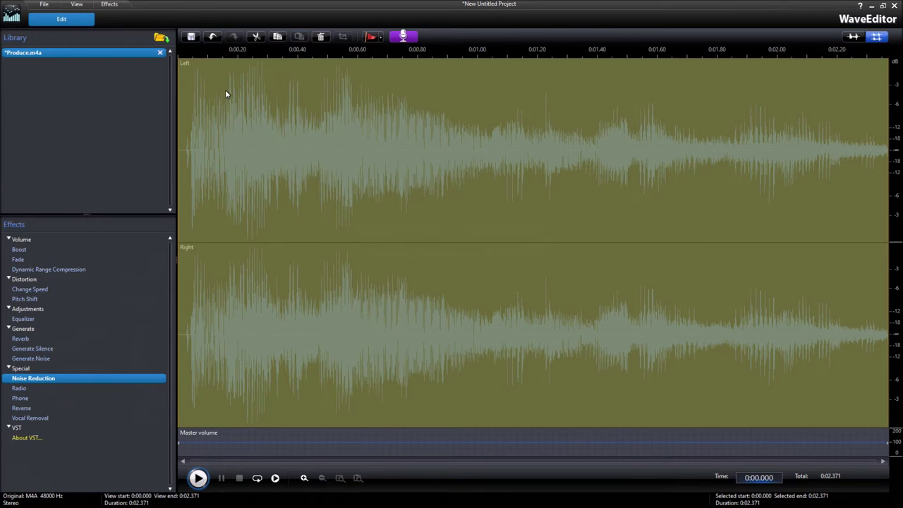
# Step: Save the edited audio as Produce.m4a in the 15.0 folder, replacing the existing file
pyautogui.click(191, 36)
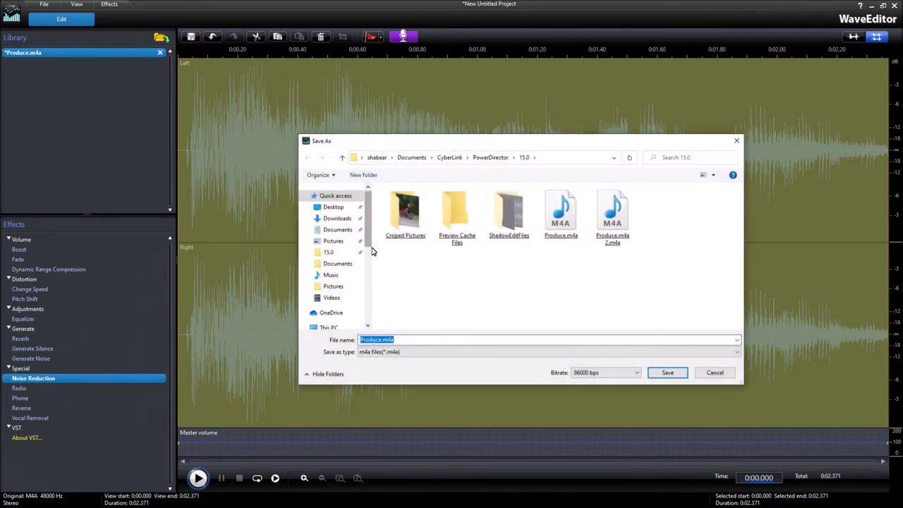
pyautogui.click(673, 371)
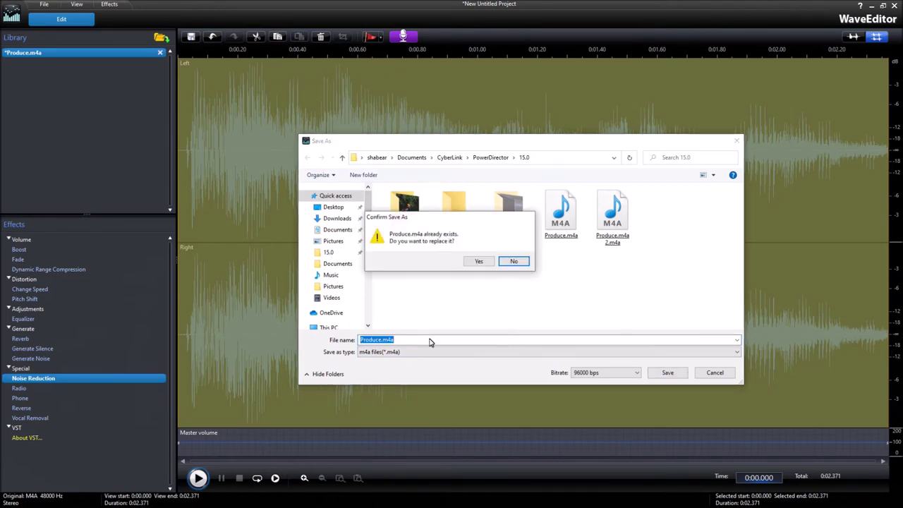
pyautogui.click(478, 261)
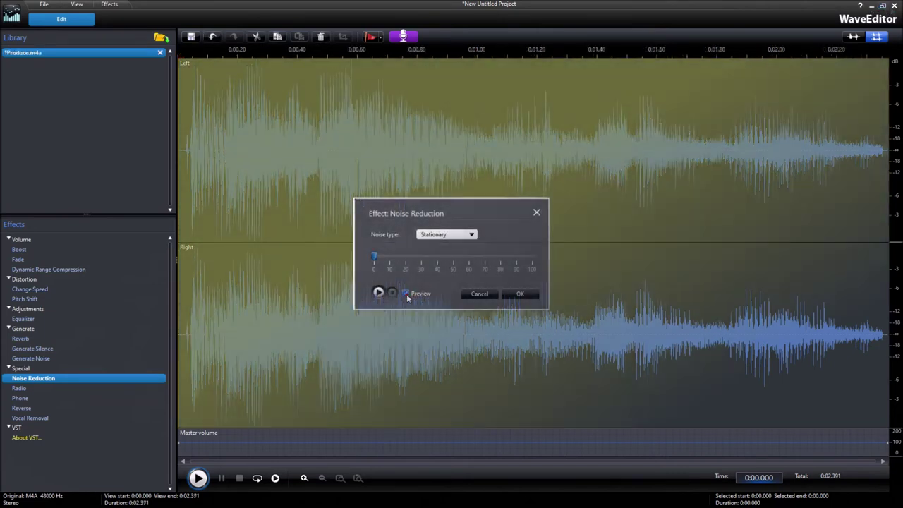
# Step: Audition the audio in the Noise Reduction effect, comparing the Stationary and Wind noise types
pyautogui.click(377, 293)
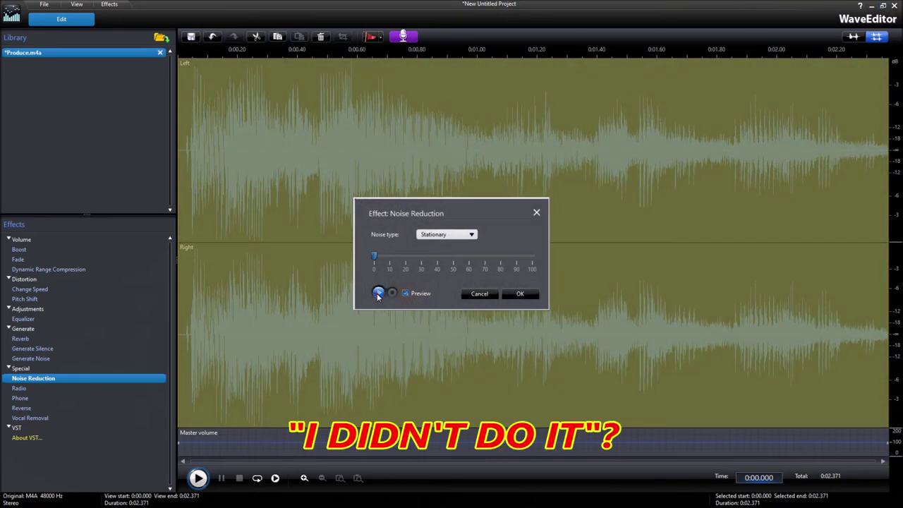
pyautogui.click(466, 235)
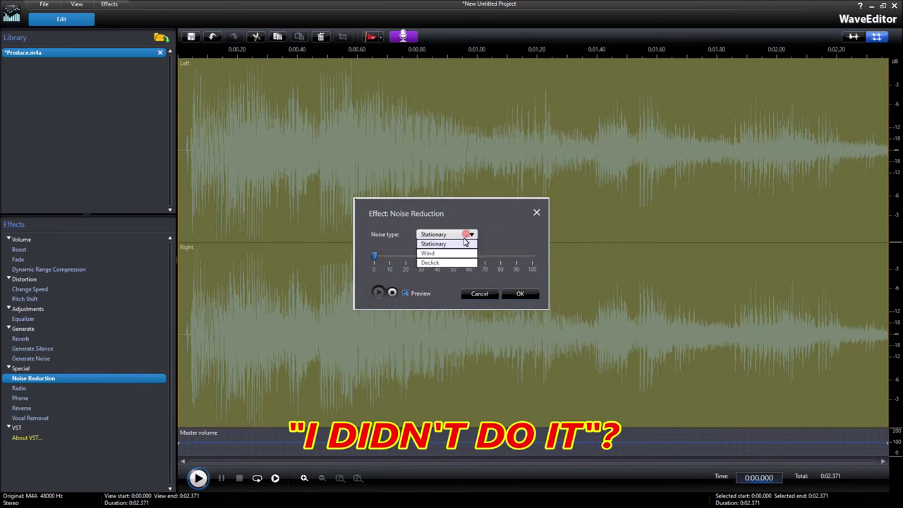
pyautogui.click(453, 254)
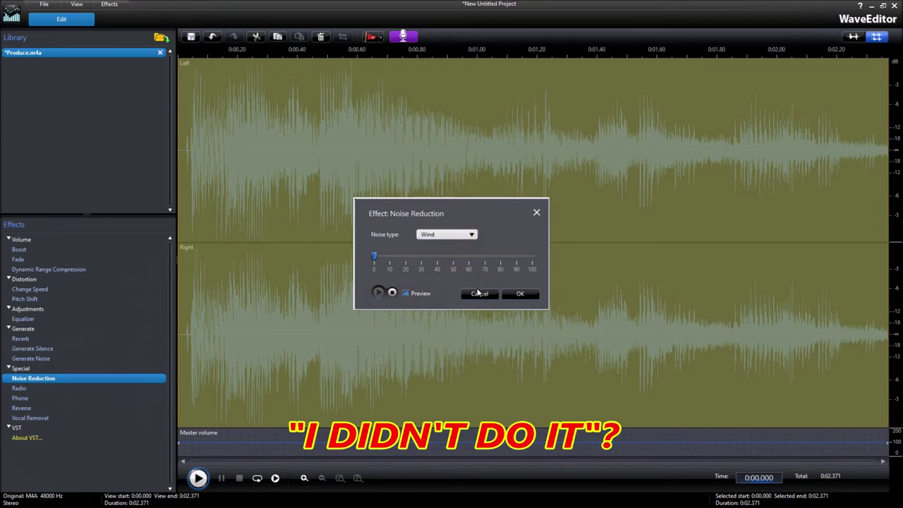
pyautogui.click(378, 294)
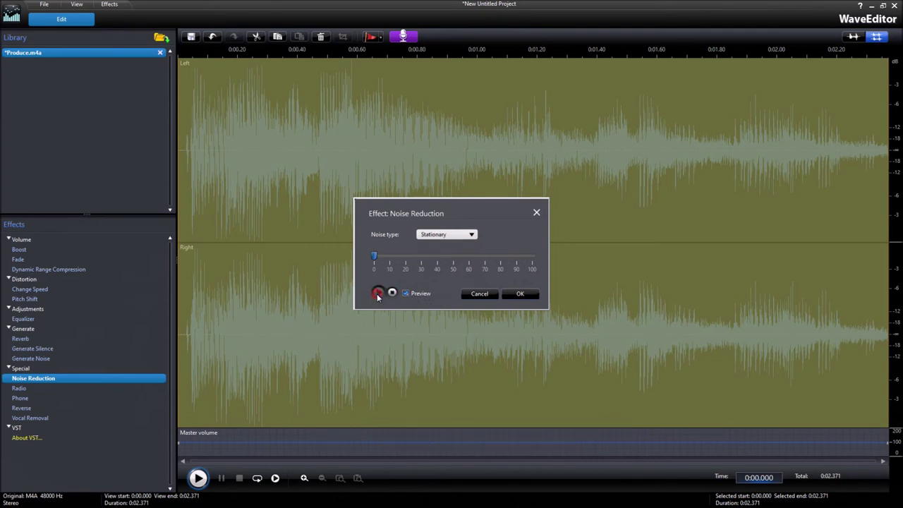
pyautogui.click(471, 234)
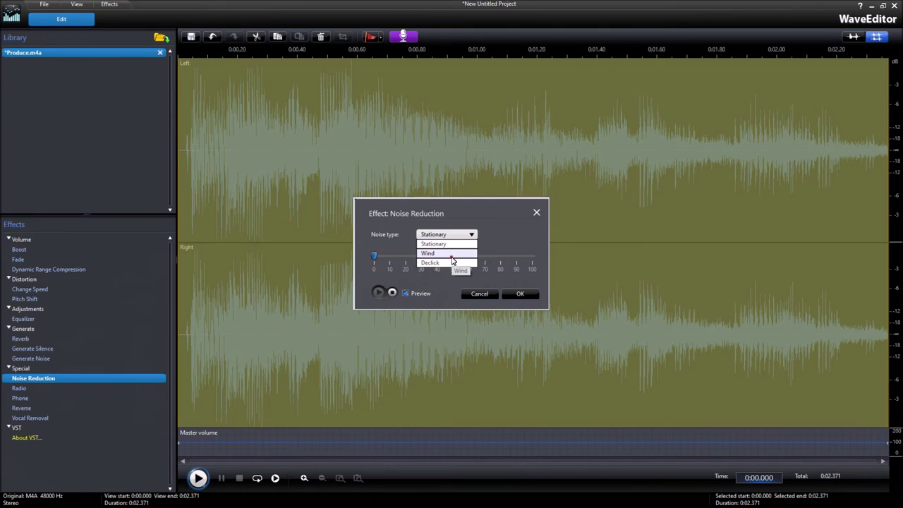
pyautogui.click(459, 253)
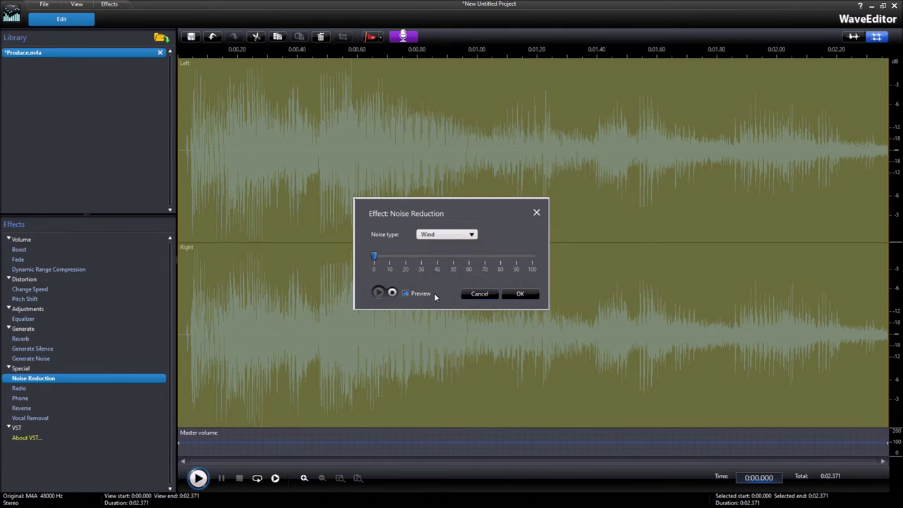
pyautogui.click(379, 294)
pyautogui.click(467, 234)
pyautogui.click(453, 254)
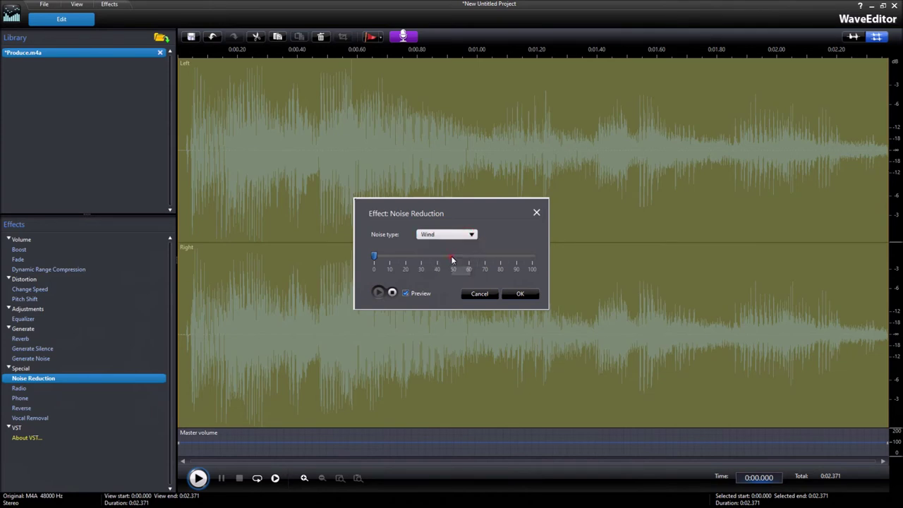